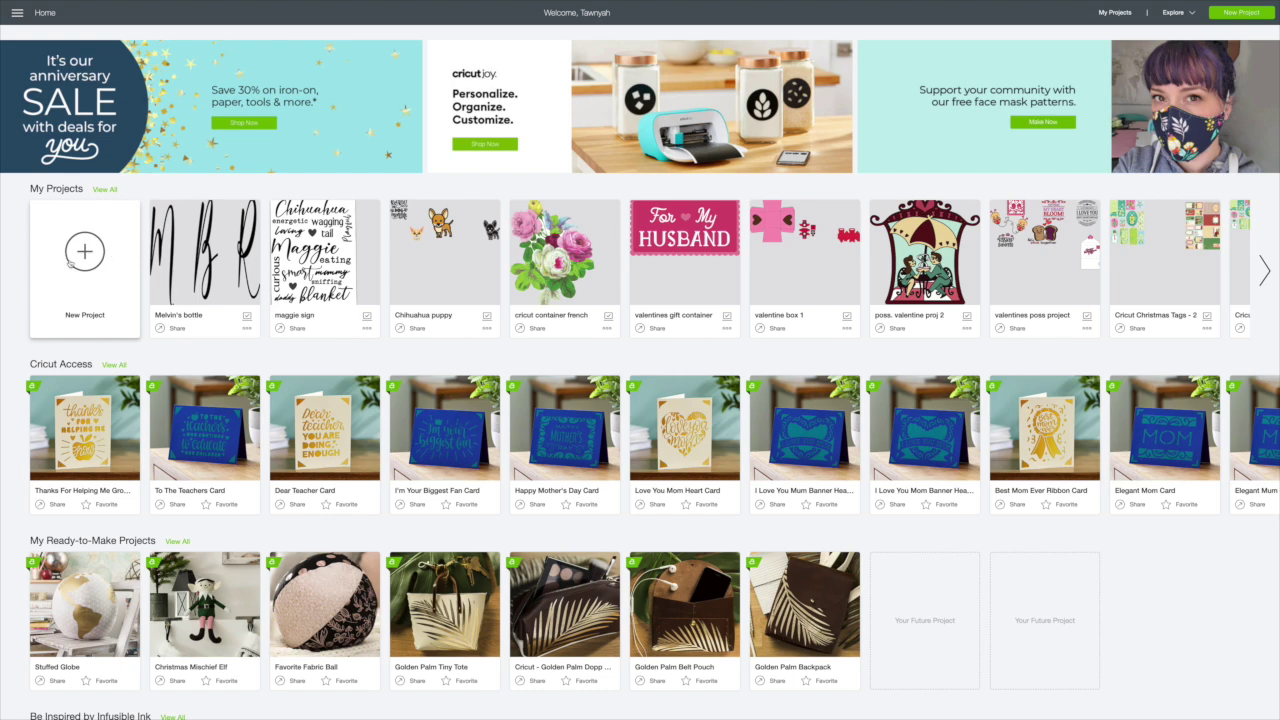
# Step: Create a new blank Untitled project and show the Images library categories
pyautogui.click(86, 253)
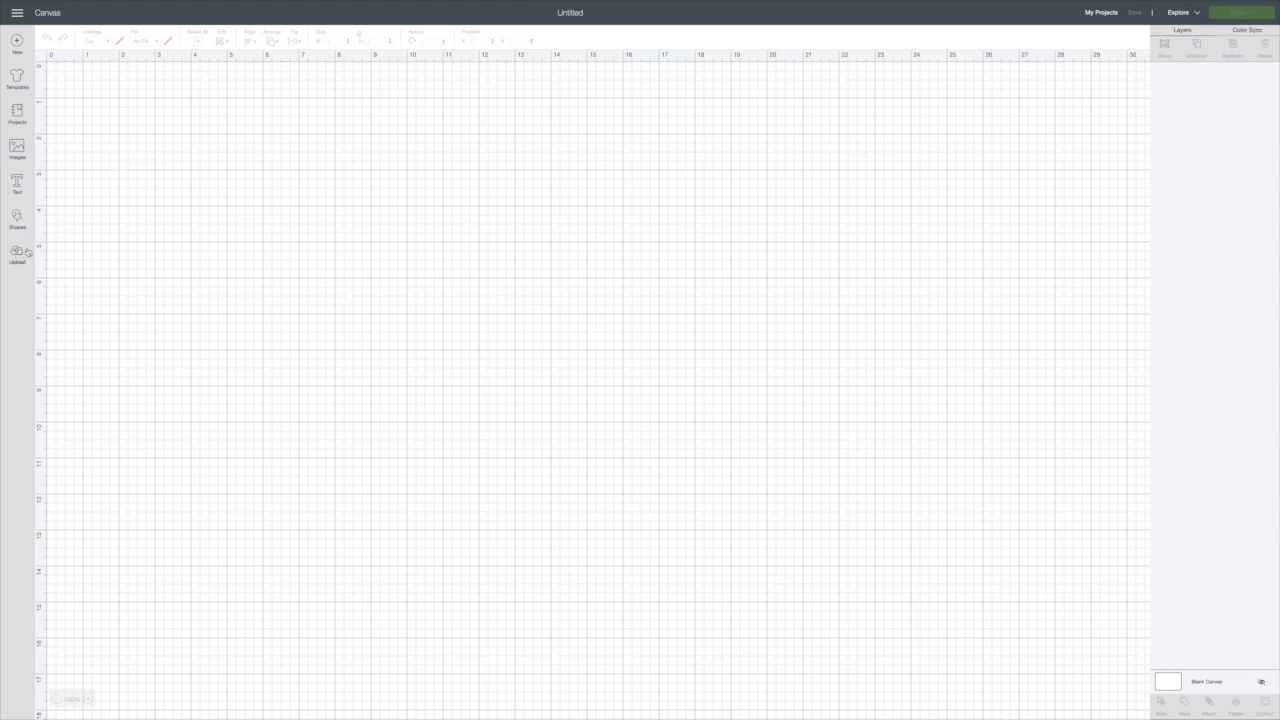
pyautogui.click(17, 150)
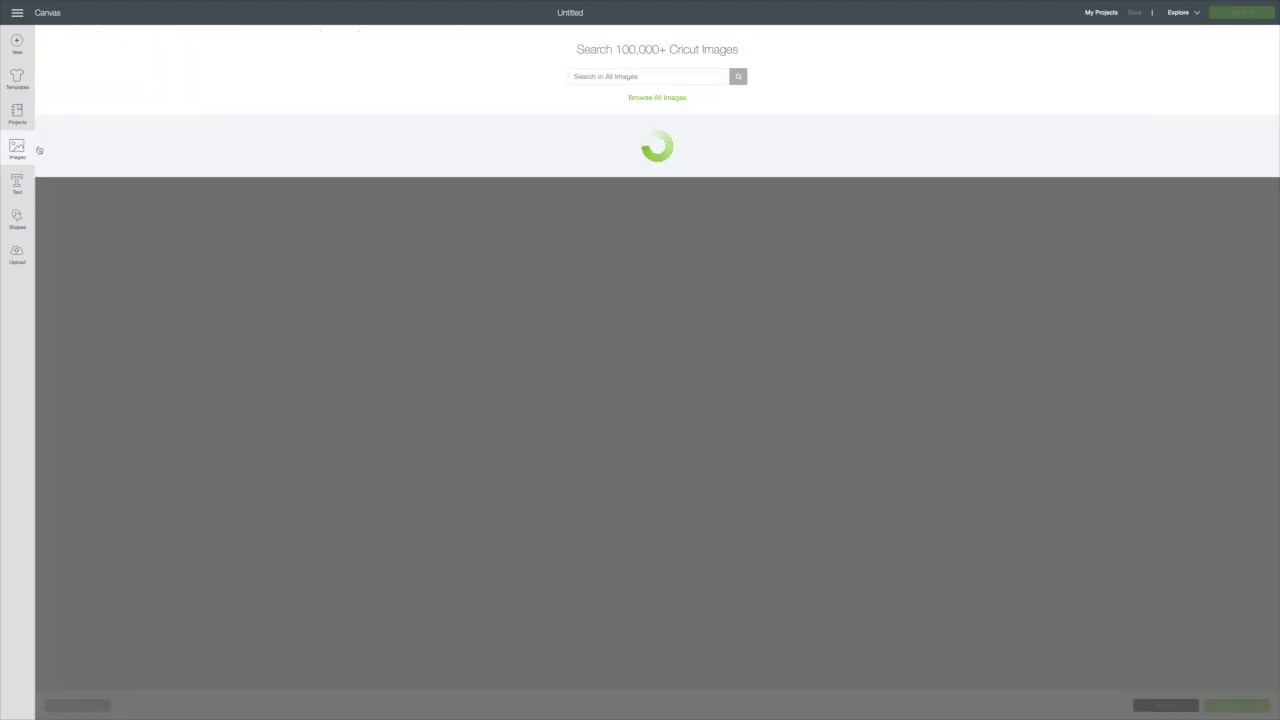
# Step: Filter all images to Uploaded and insert the 'mother & her children knows no distance' quote
pyautogui.click(657, 99)
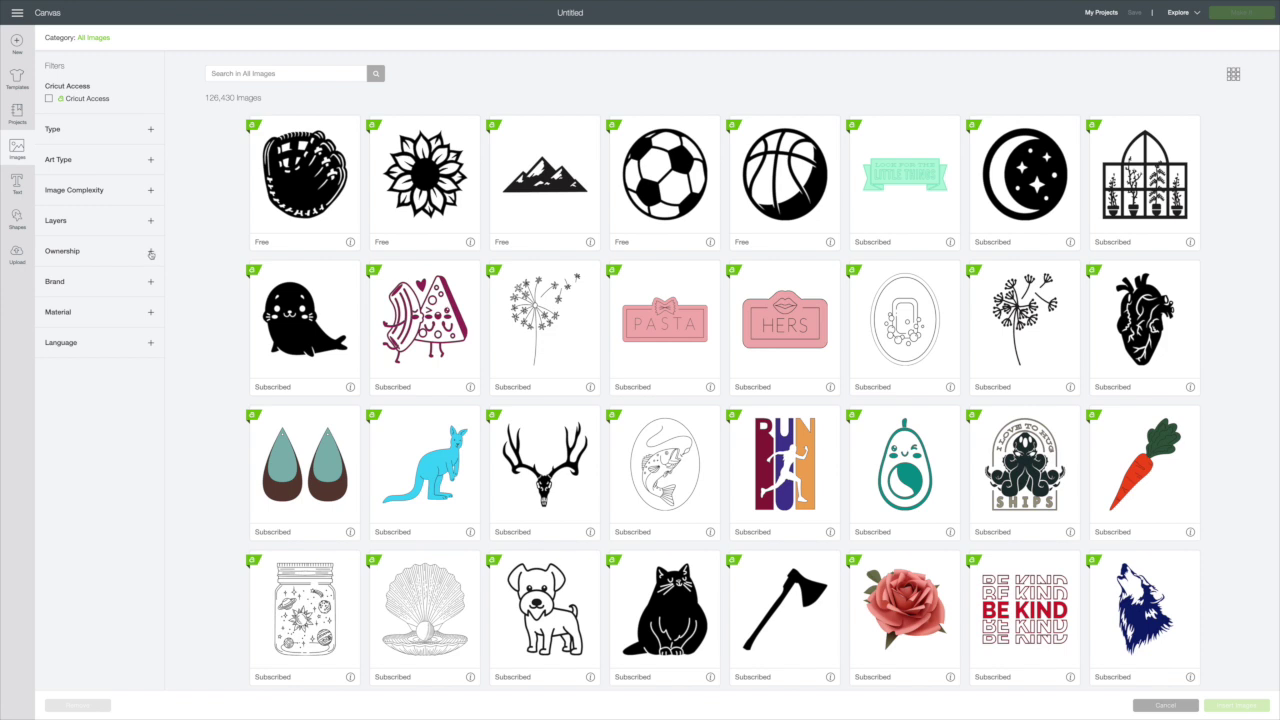
pyautogui.click(151, 254)
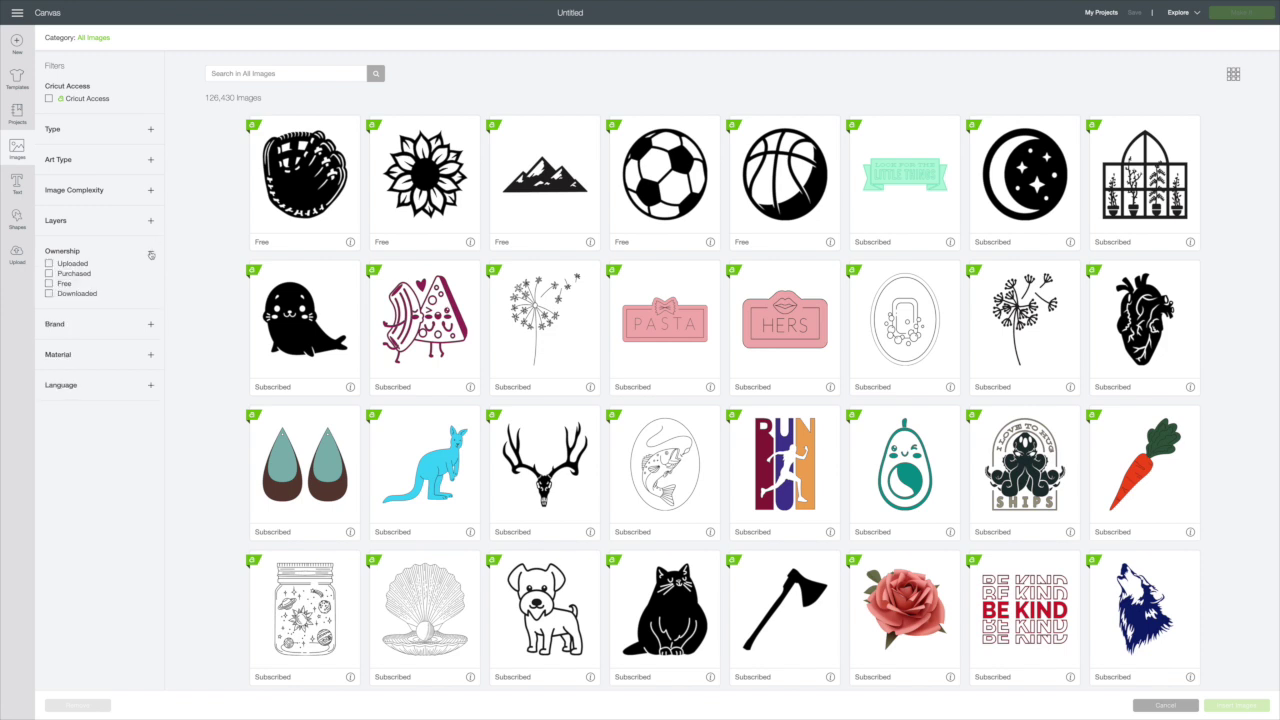
pyautogui.click(49, 264)
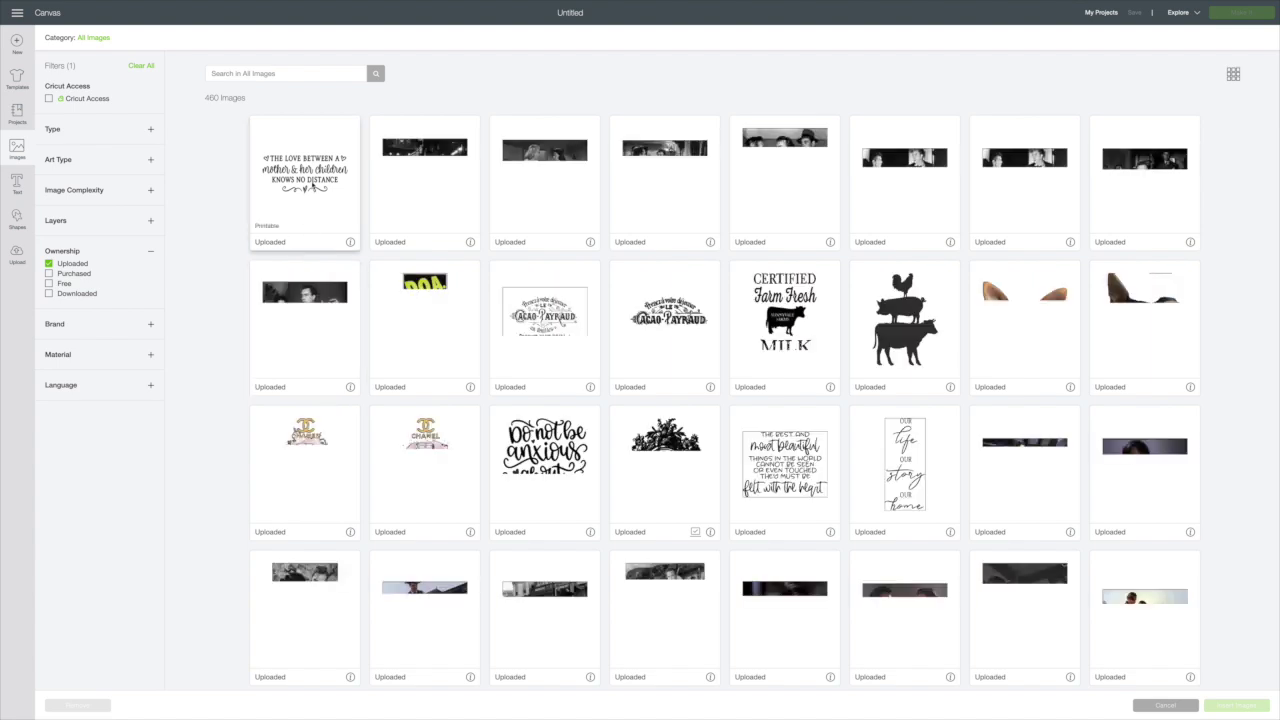
pyautogui.click(310, 183)
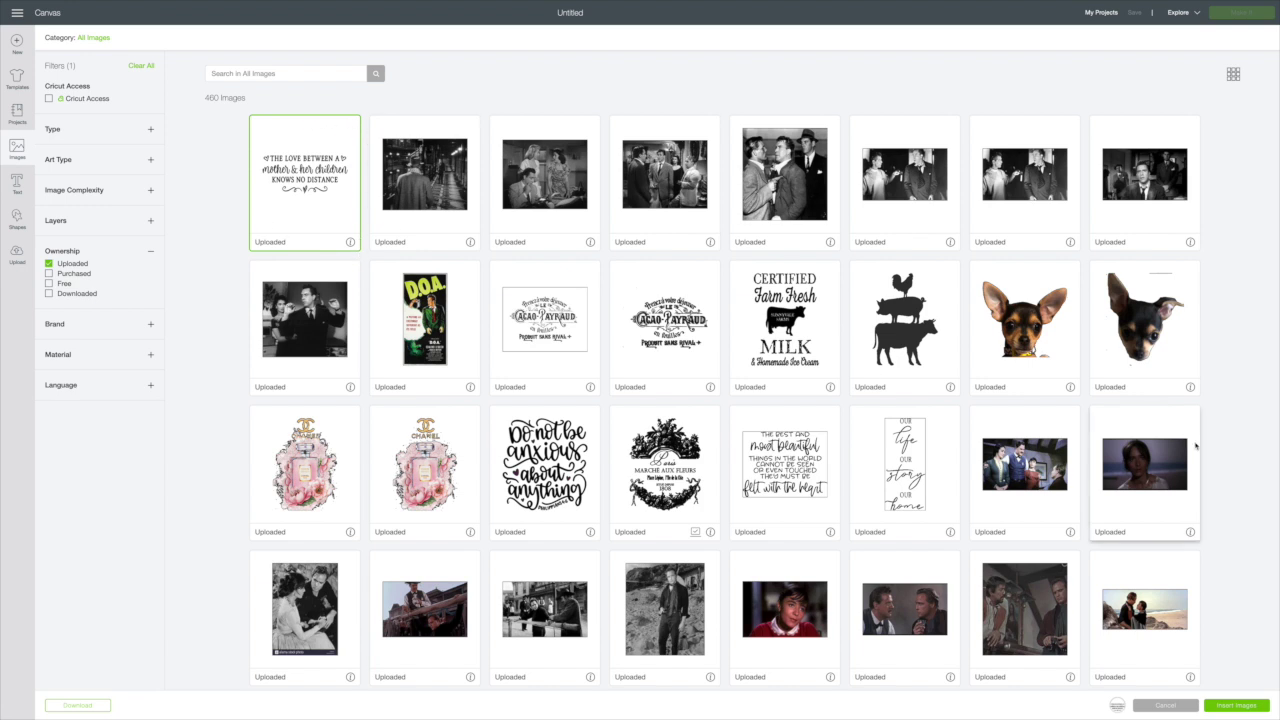
pyautogui.click(1240, 706)
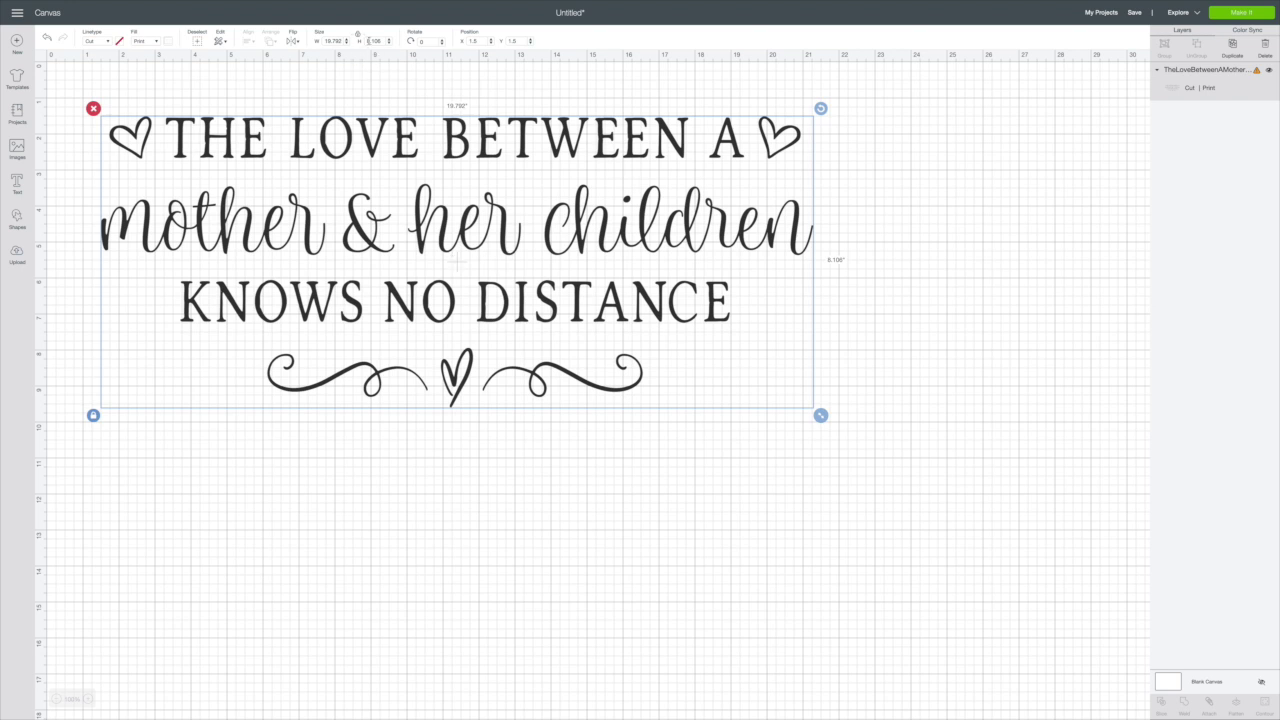
# Step: Unlock proportions and set the quote's width and height to 3.3 inches each
pyautogui.click(359, 37)
pyautogui.click(380, 40)
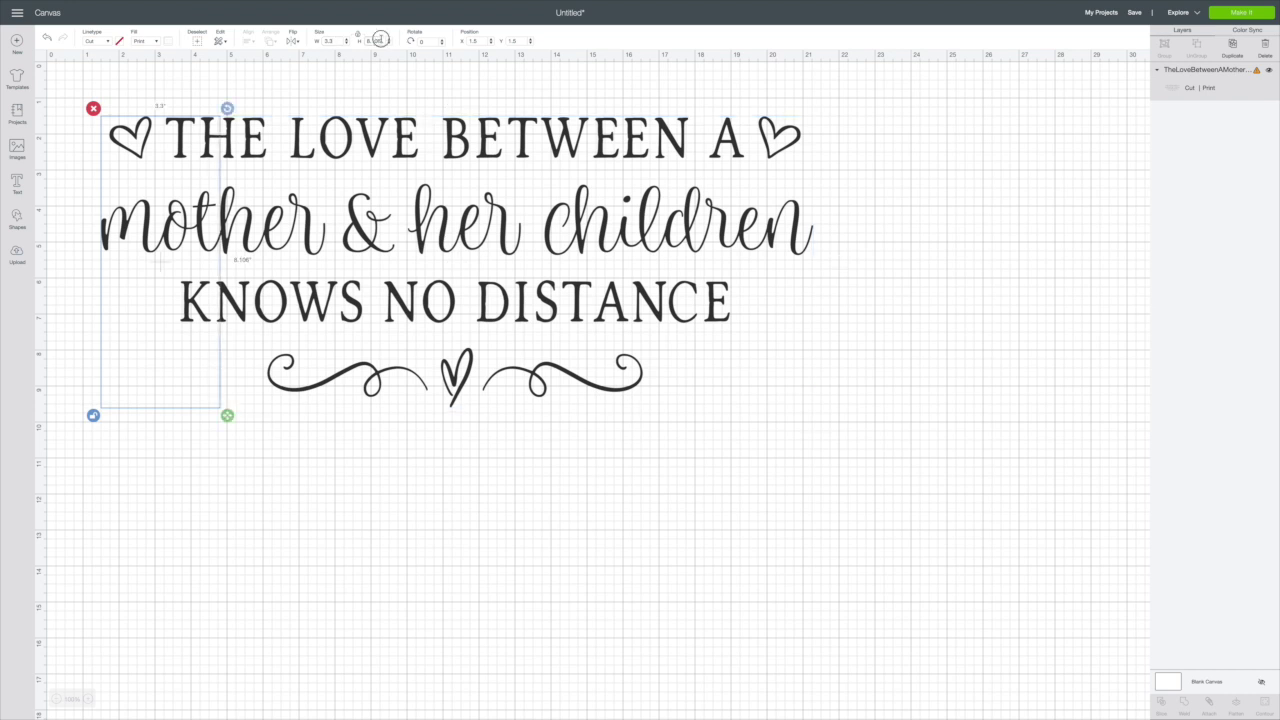
pyautogui.press('BackSpace')
pyautogui.press('BackSpace')
pyautogui.press('BackSpace')
pyautogui.press('BackSpace')
pyautogui.press('BackSpace')
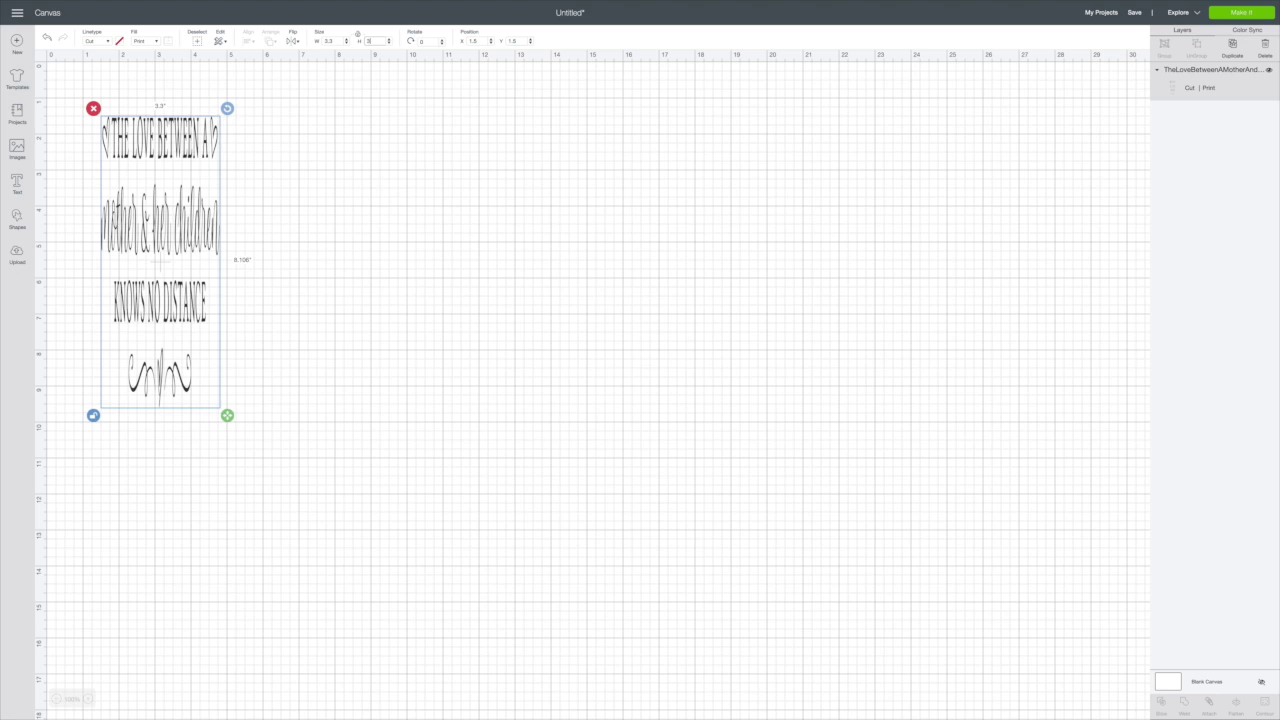
pyautogui.write('3.3')
pyautogui.press('Return')
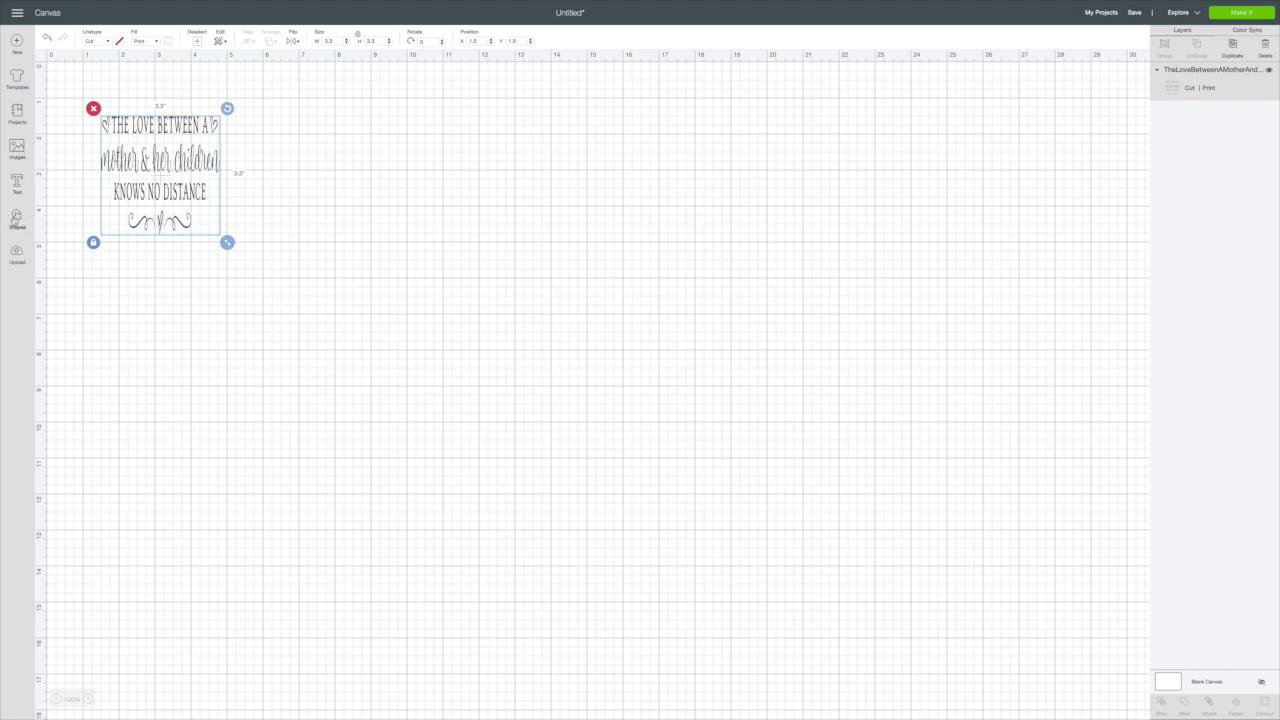
# Step: Add a circle shape, move it right of the quote, and color it light orange
pyautogui.click(16, 218)
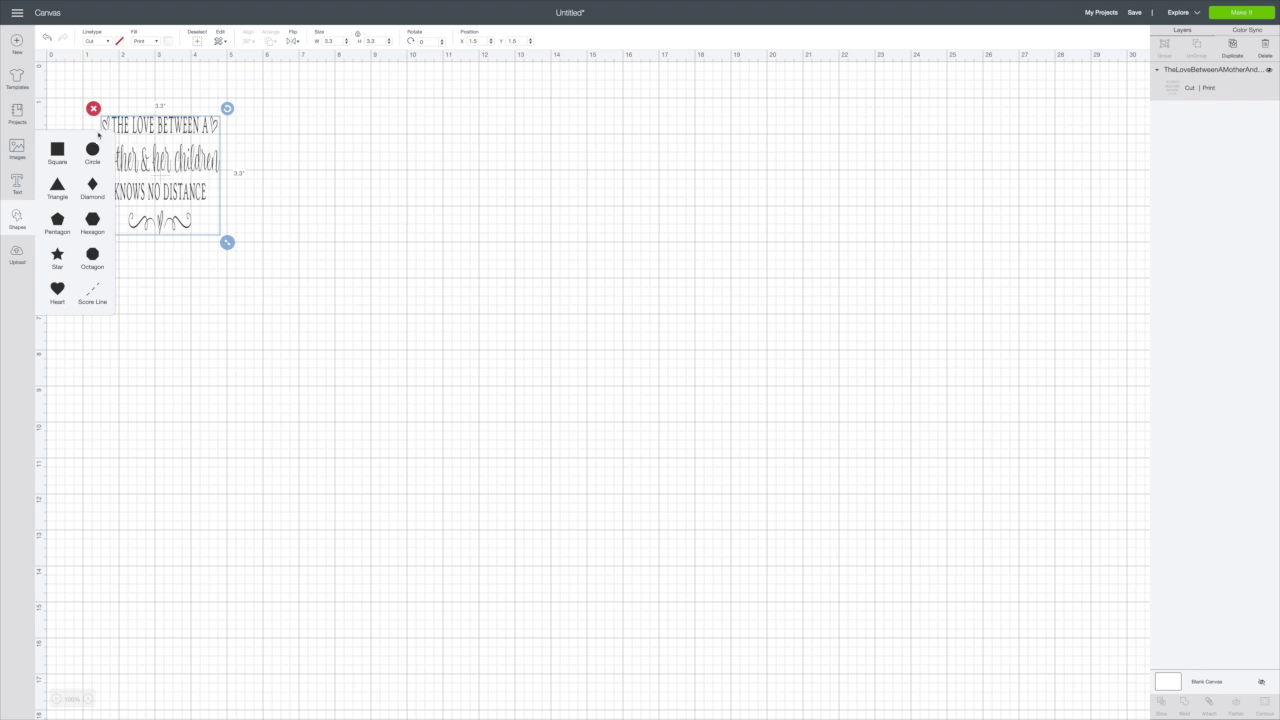
pyautogui.click(93, 148)
pyautogui.moveTo(200, 186); pyautogui.dragTo(418, 183)
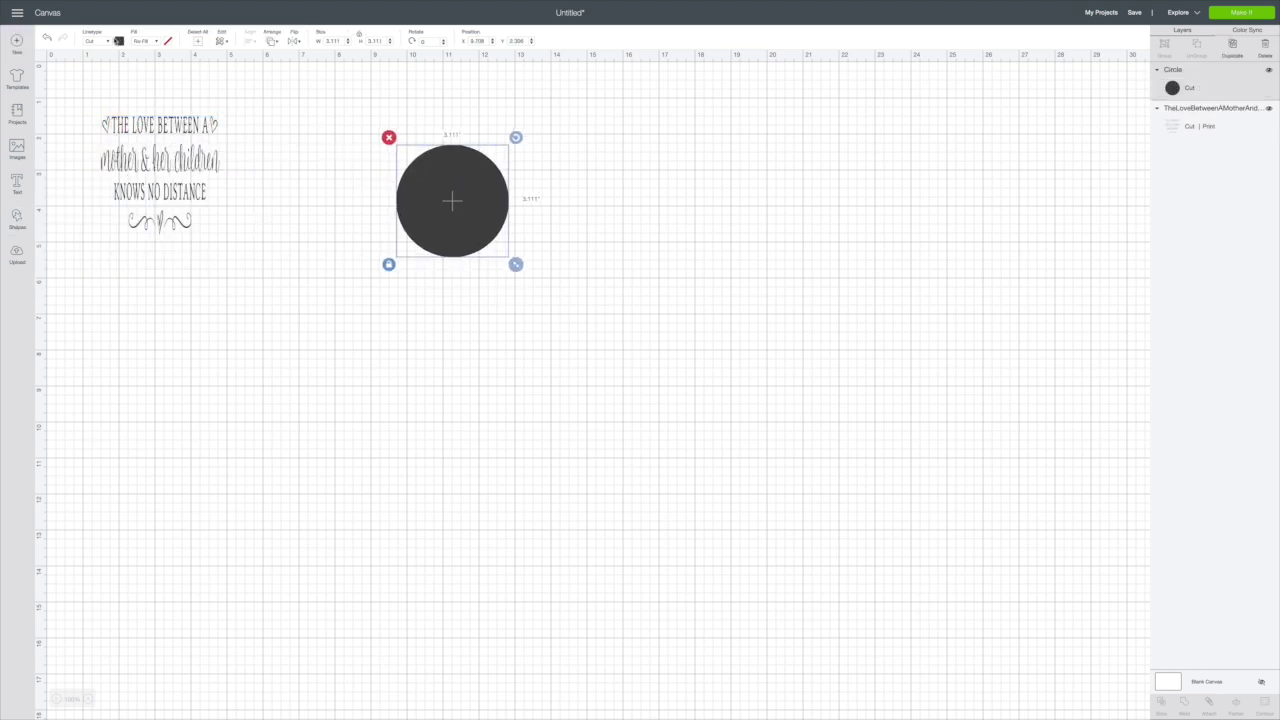
pyautogui.click(121, 42)
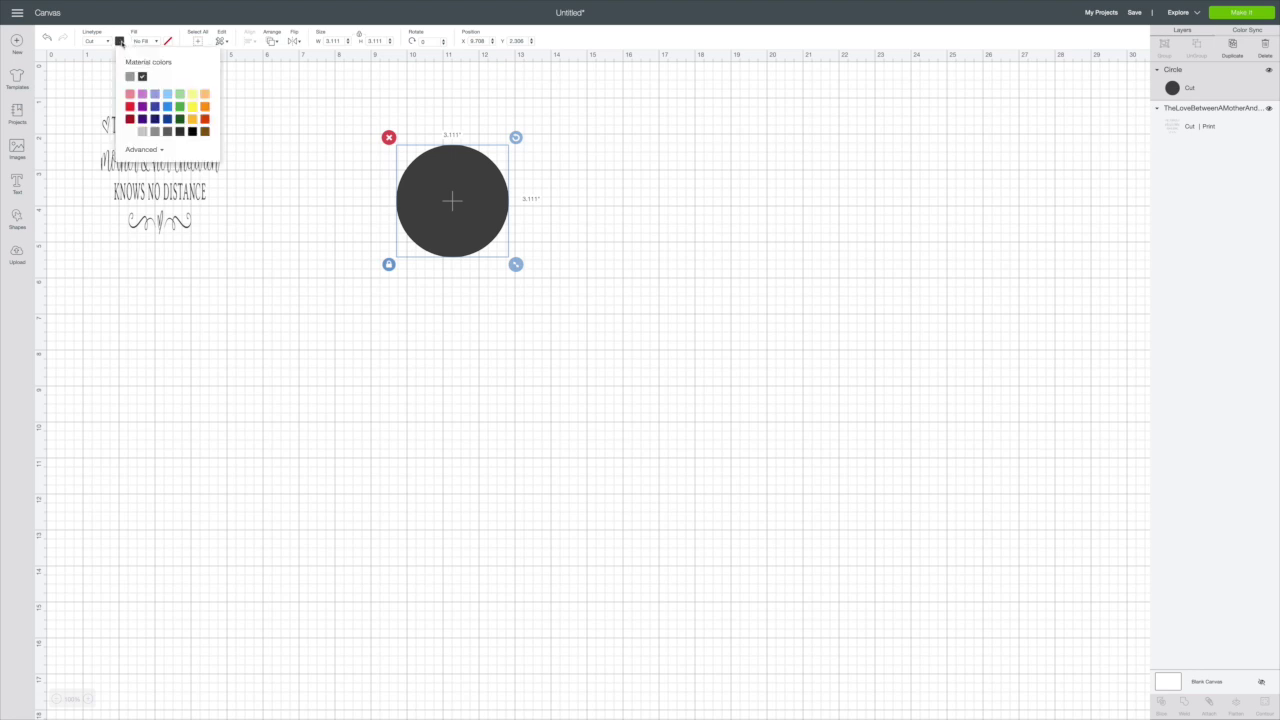
pyautogui.click(204, 95)
pyautogui.click(346, 194)
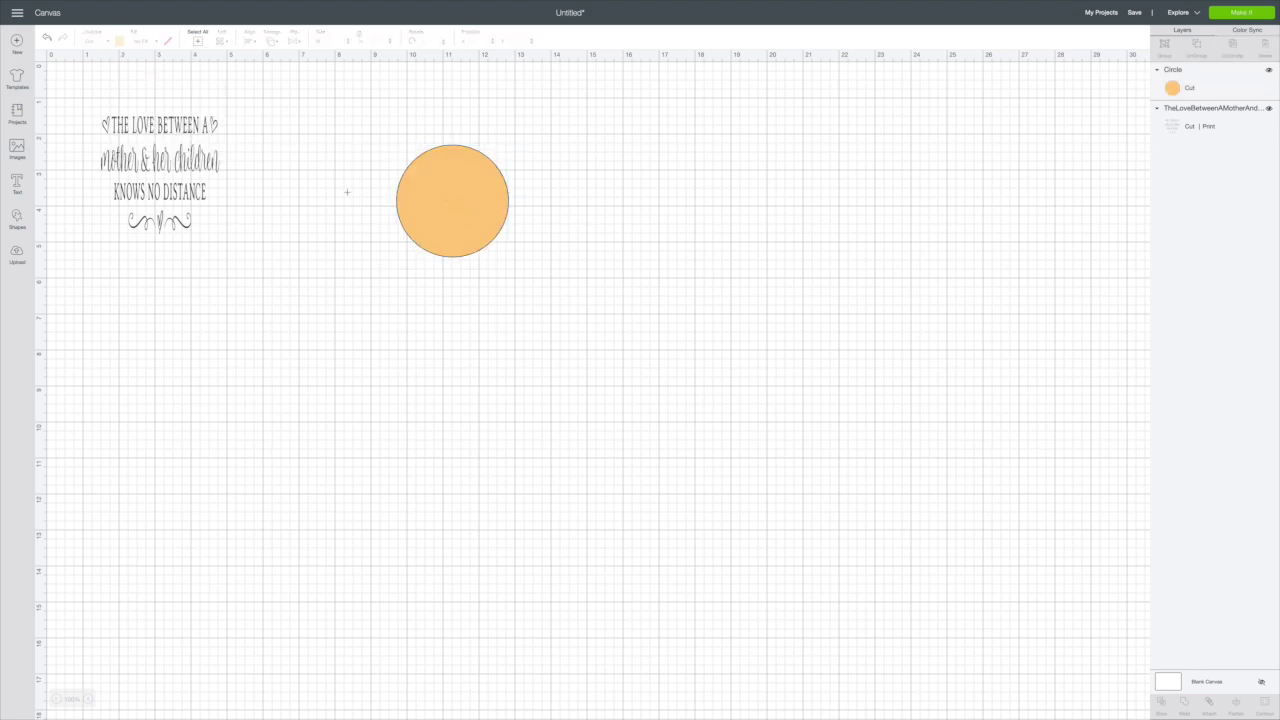
# Step: Unlock the circle's proportions and resize it to 4.7 by 4.7 inches
pyautogui.click(444, 203)
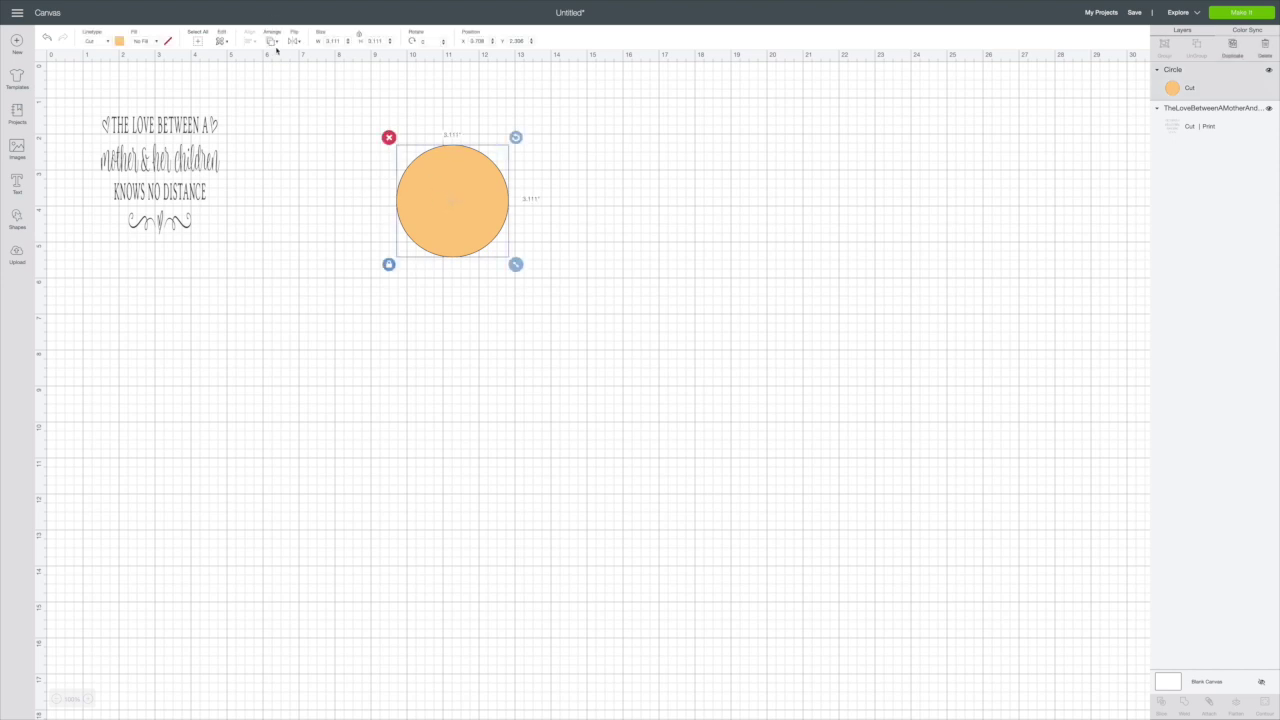
pyautogui.click(361, 37)
pyautogui.click(383, 40)
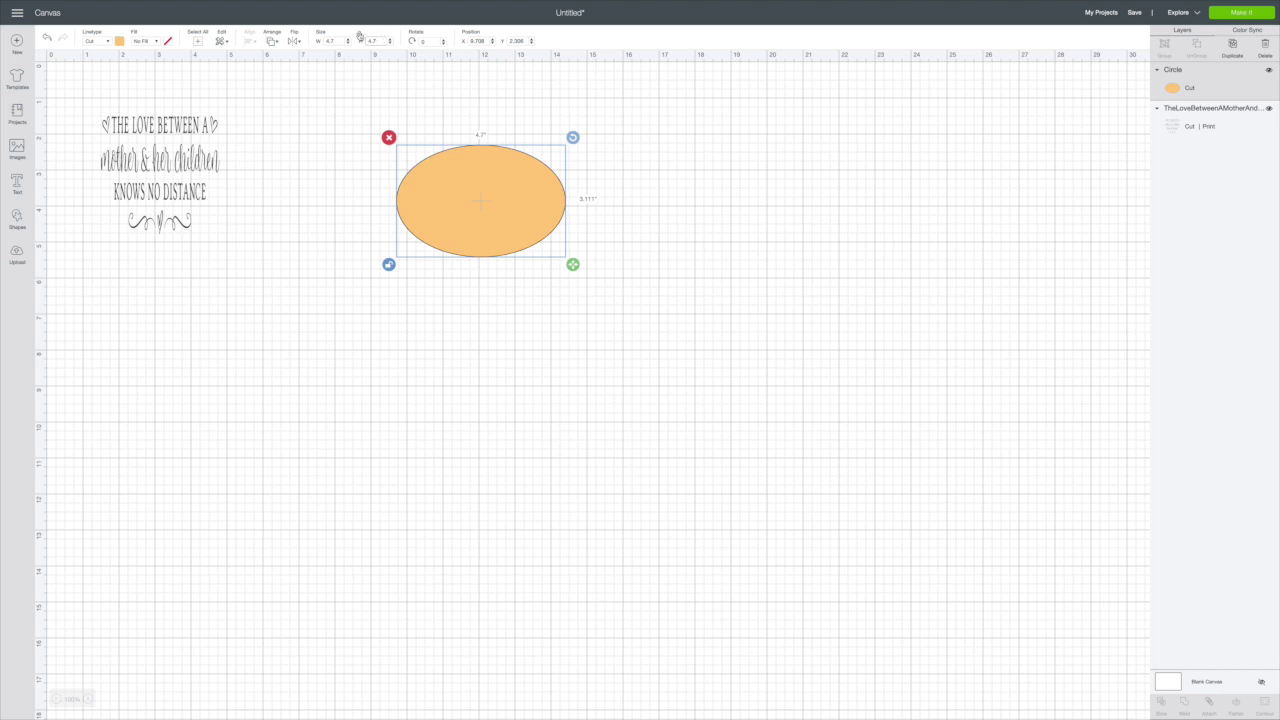
pyautogui.press('Return')
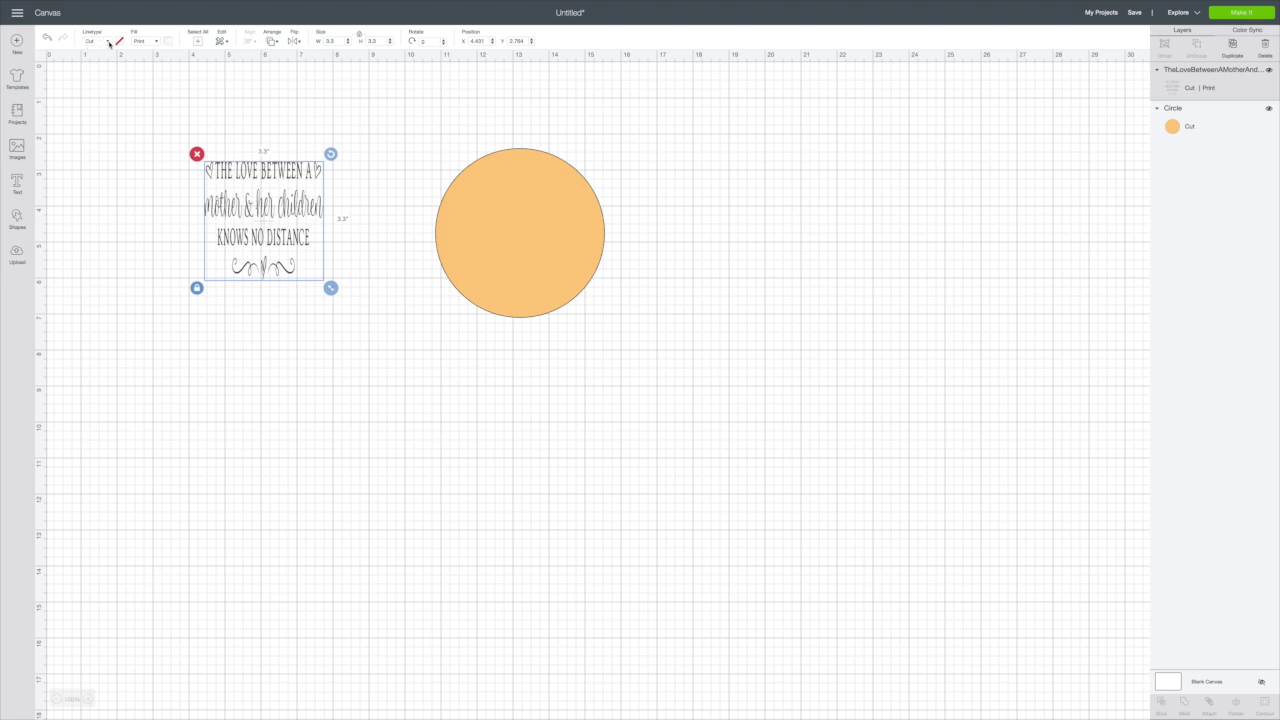
# Step: Change the quote's linetype from Cut to Draw and center it on the orange circle
pyautogui.click(108, 43)
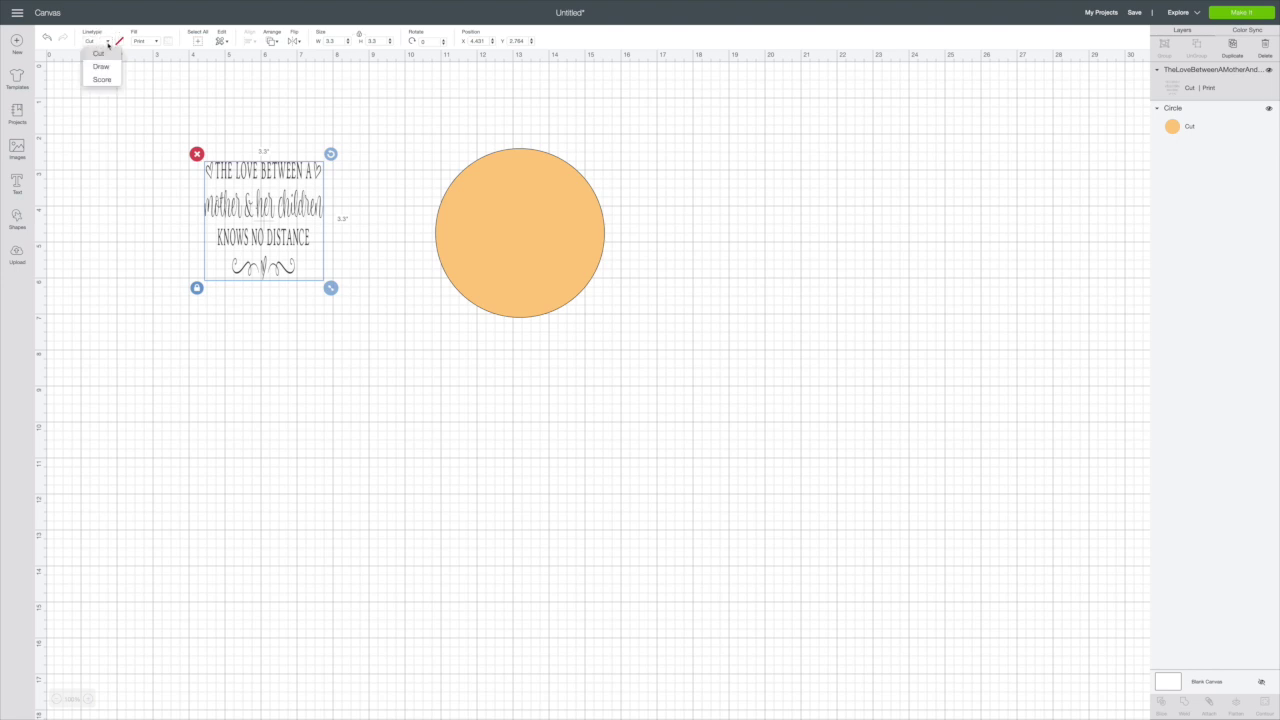
pyautogui.click(101, 67)
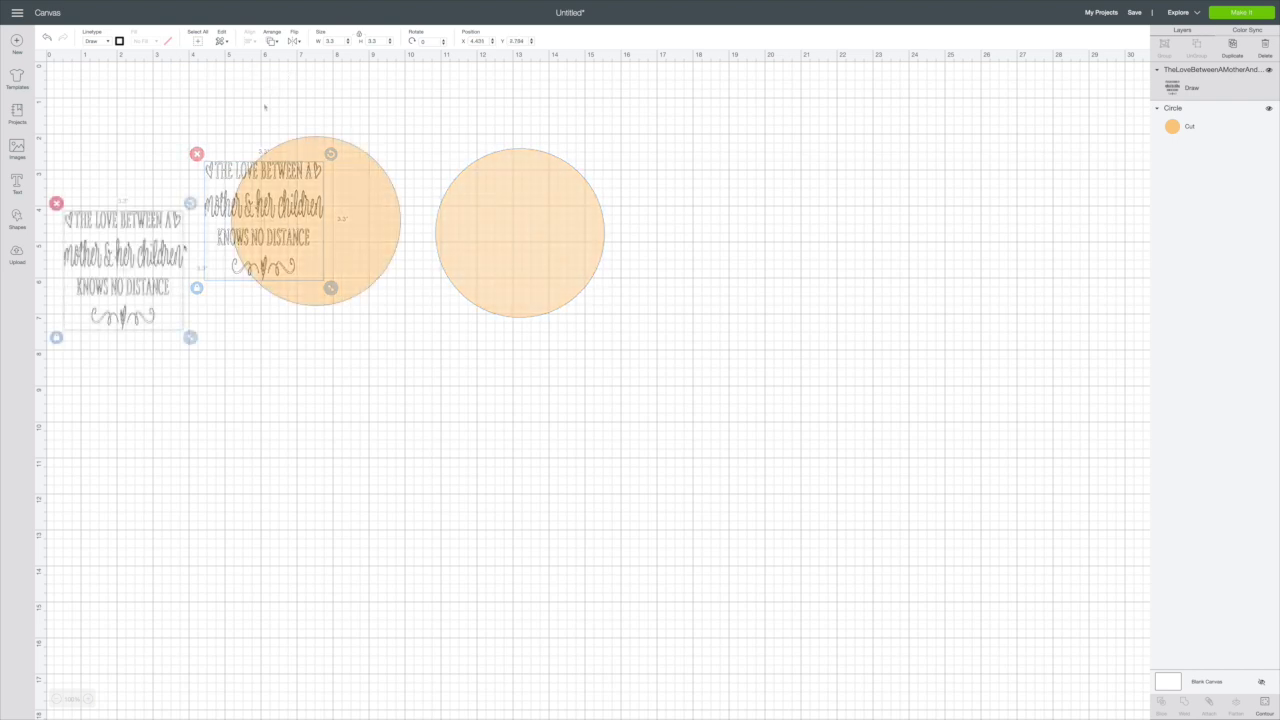
pyautogui.moveTo(121, 220); pyautogui.dragTo(320, 211)
pyautogui.click(480, 217)
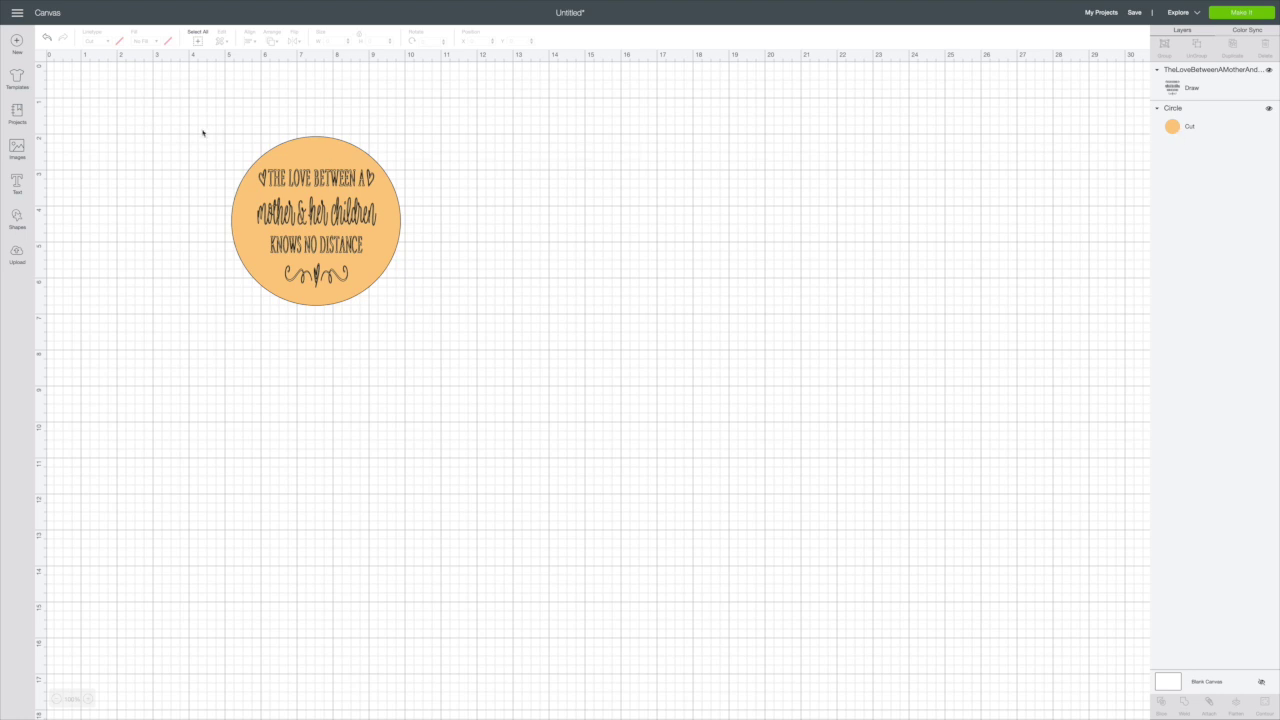
# Step: Select quote and circle, Group and Attach them, then choose Make It
pyautogui.moveTo(199, 131); pyautogui.dragTo(509, 321)
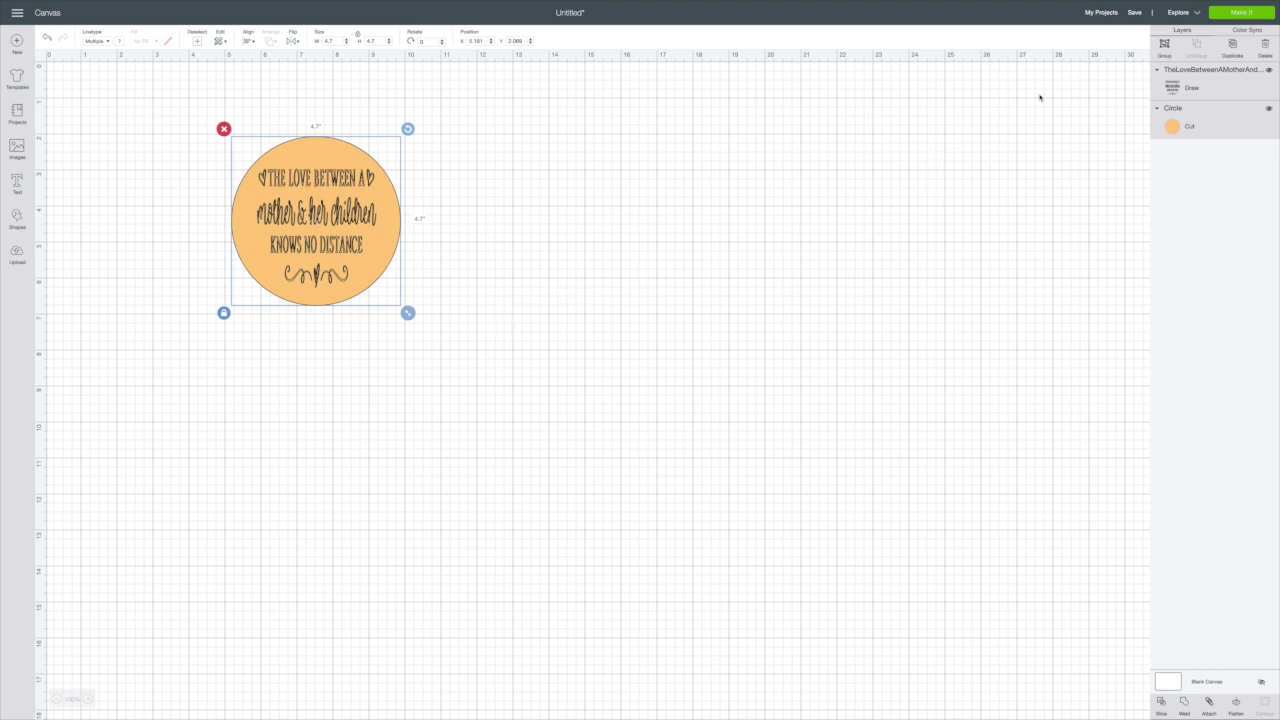
pyautogui.click(1165, 46)
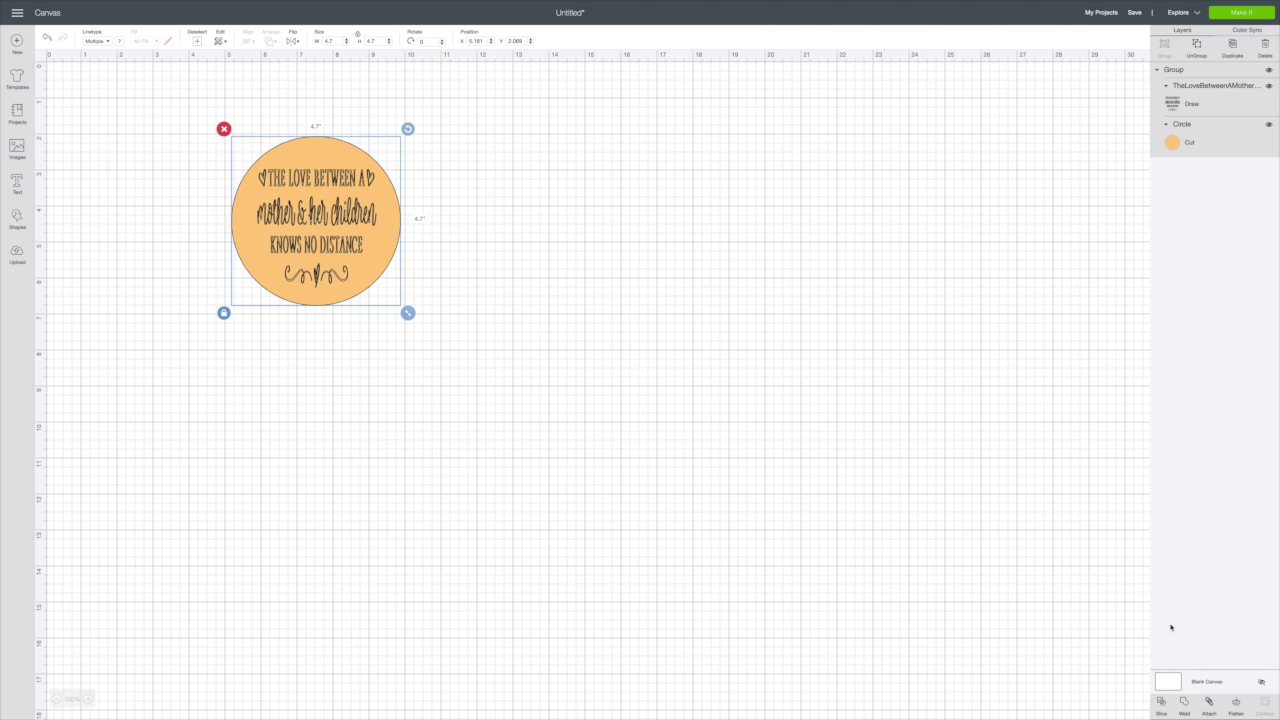
pyautogui.click(1209, 704)
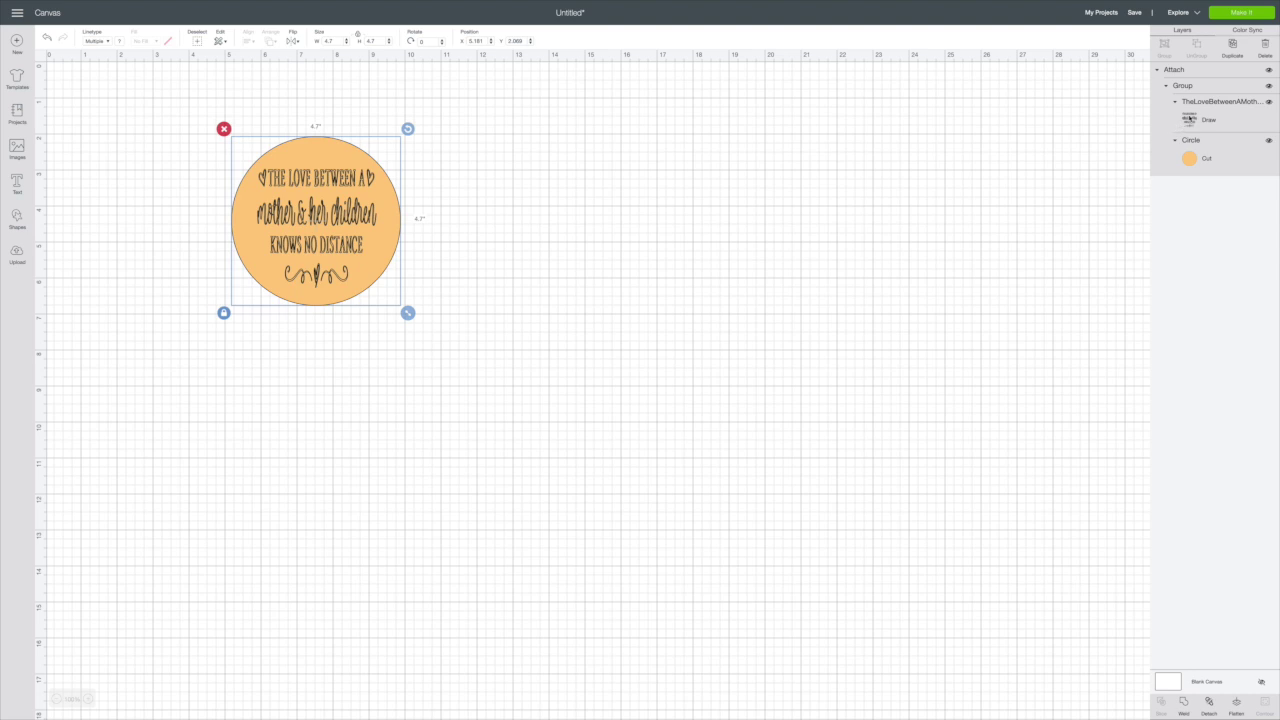
pyautogui.click(1239, 14)
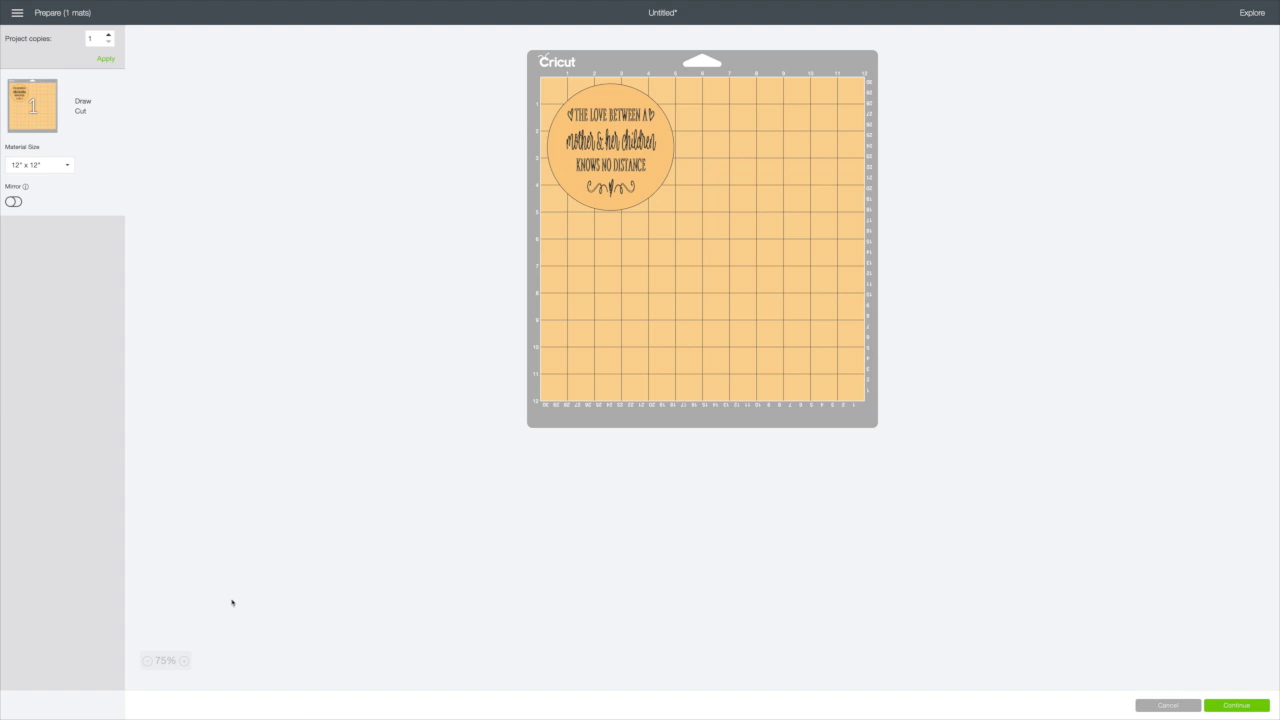
# Step: Zoom the 12x12 mat preview to 100% and continue to machine connection
pyautogui.click(185, 661)
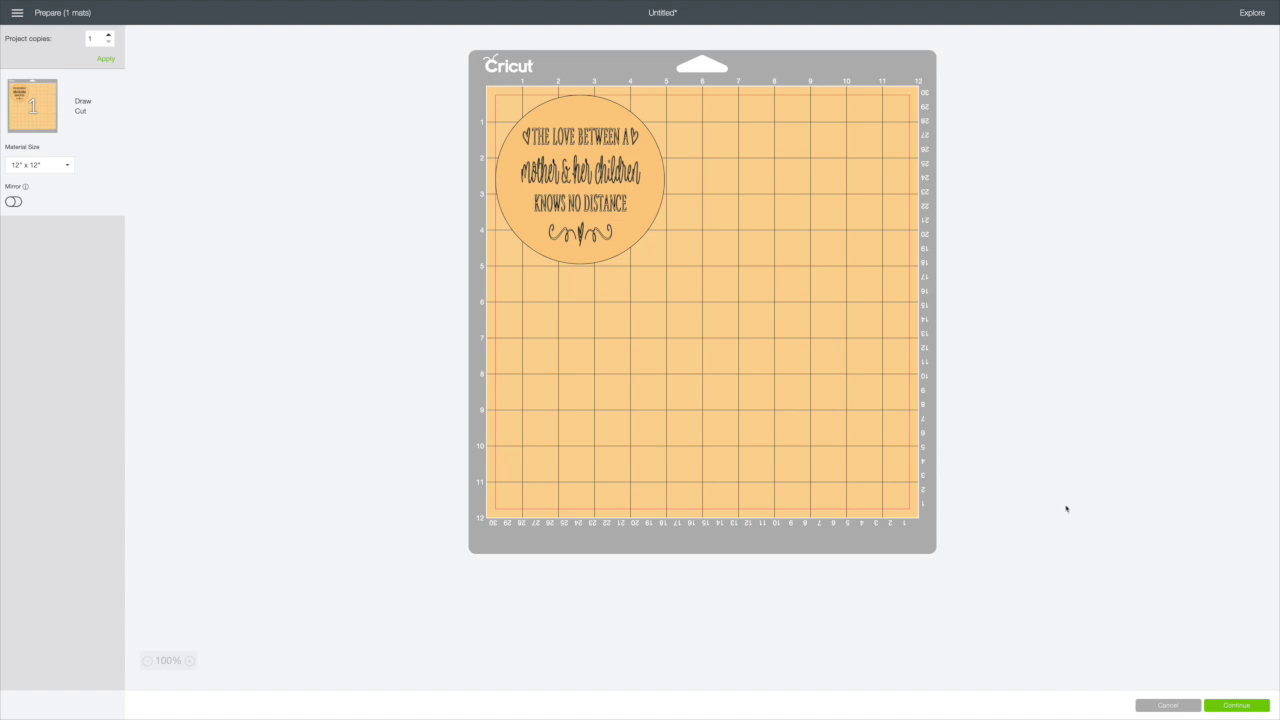
pyautogui.click(1236, 707)
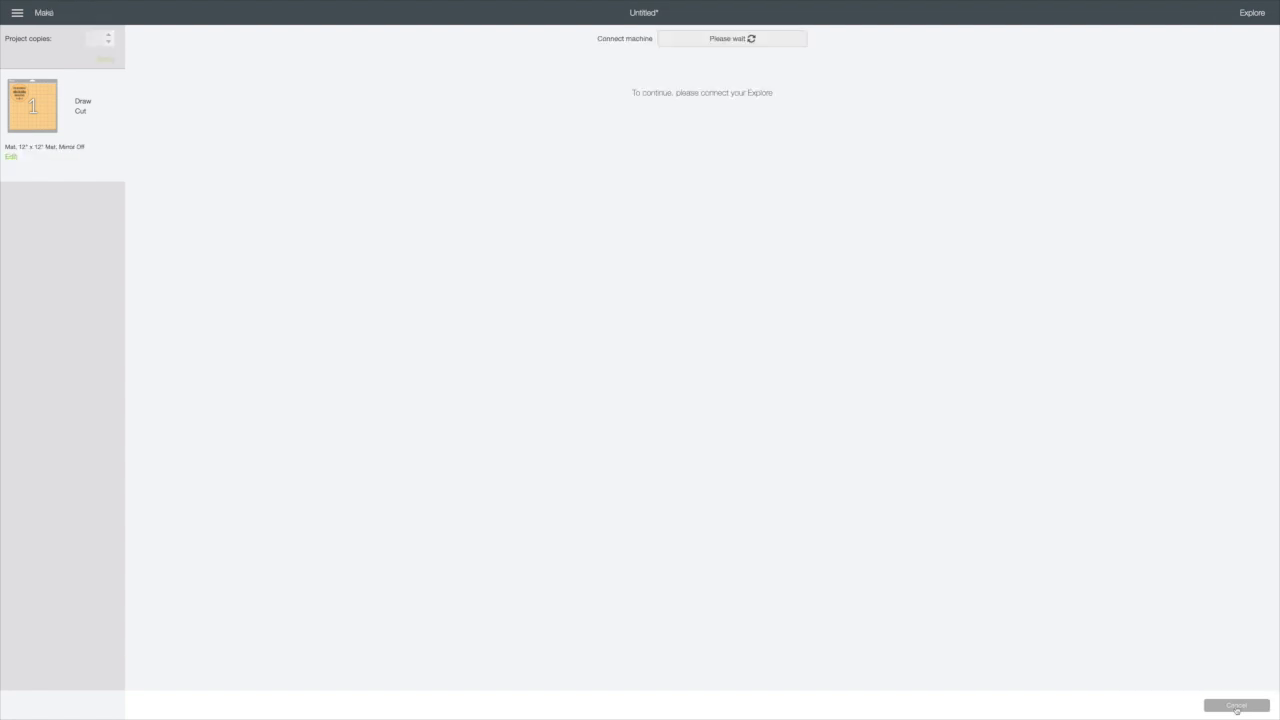